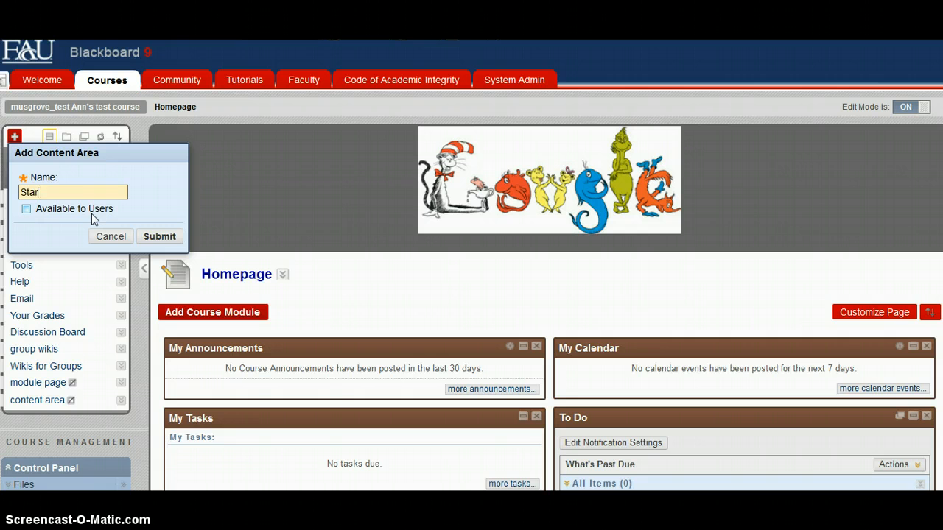
Add a content area named "Start Here" that is available to users, and move it above Homepage in the course menu.
type("t Here")
left_click(86, 213)
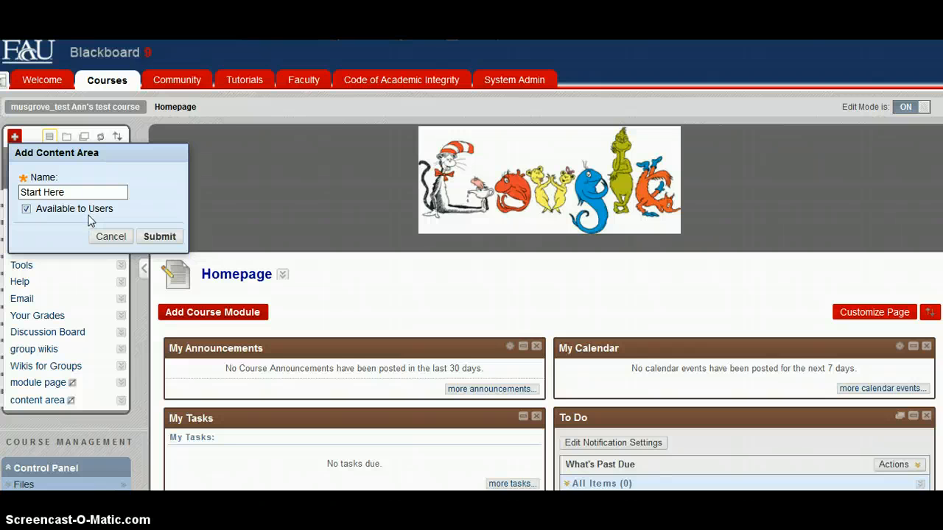
left_click(155, 236)
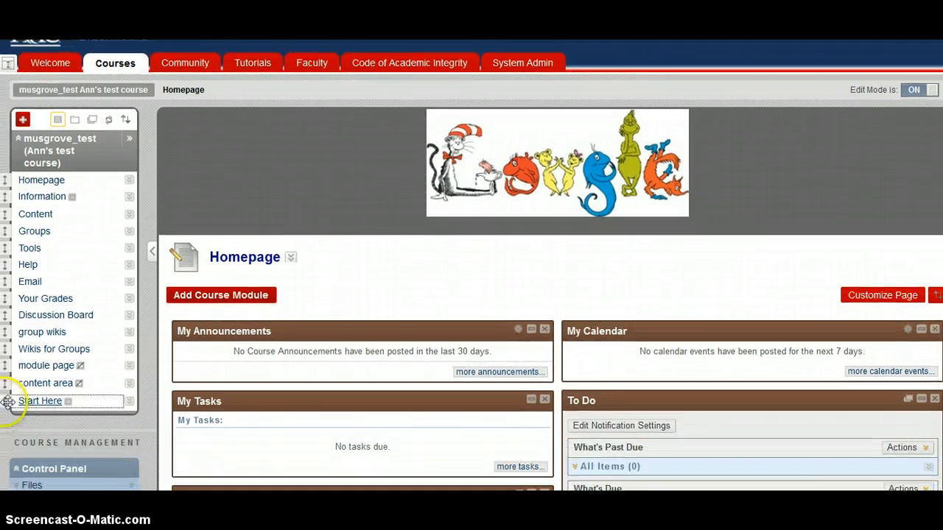
left_click_drag(7, 401, 11, 184)
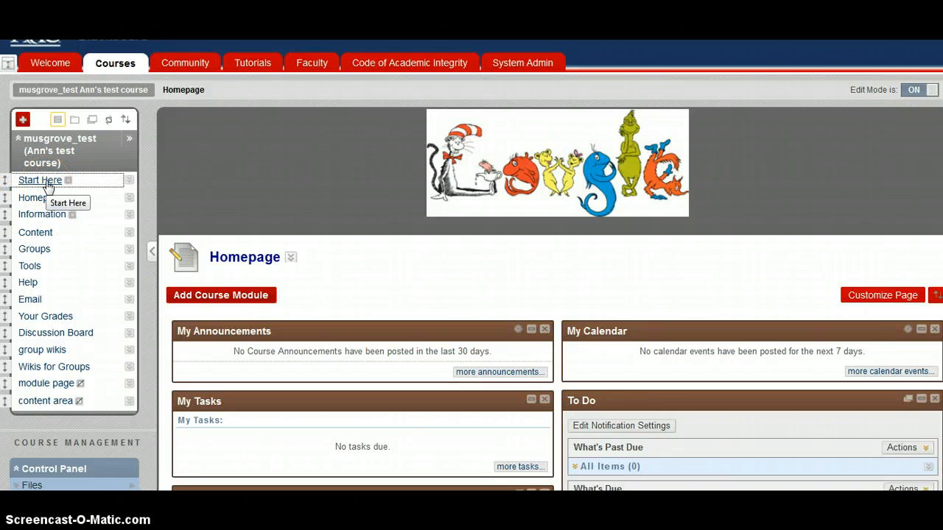
Start a new blank page in the Start Here content area and name it "Faculty Introduction".
left_click(47, 183)
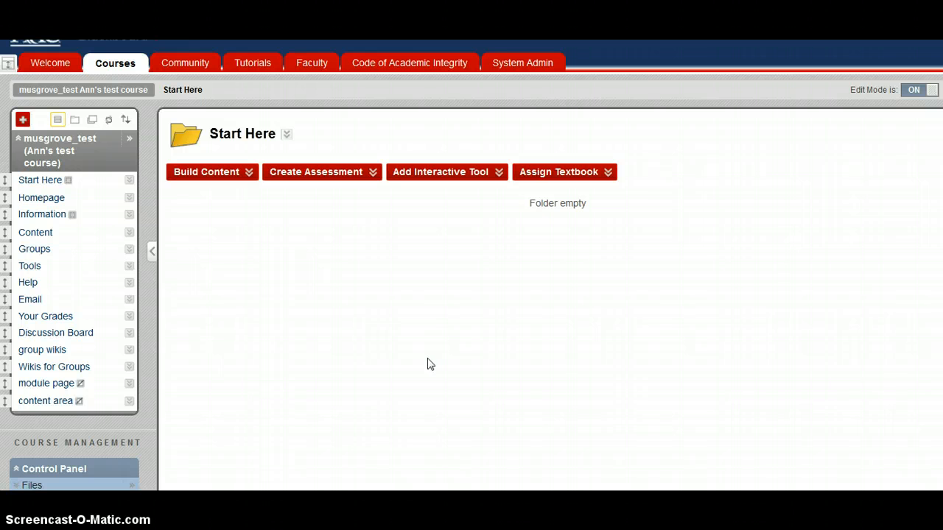
left_click(250, 176)
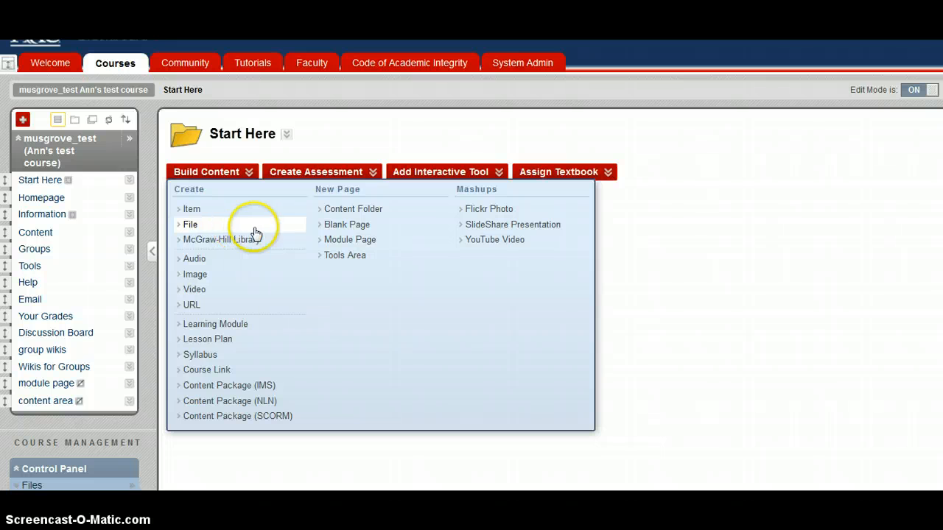
left_click(407, 231)
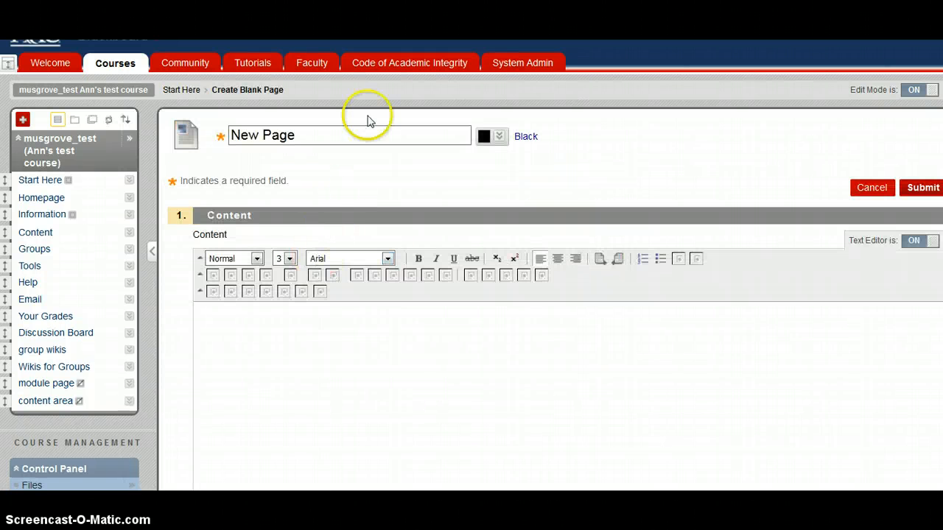
triple_click(309, 138)
type("Fa")
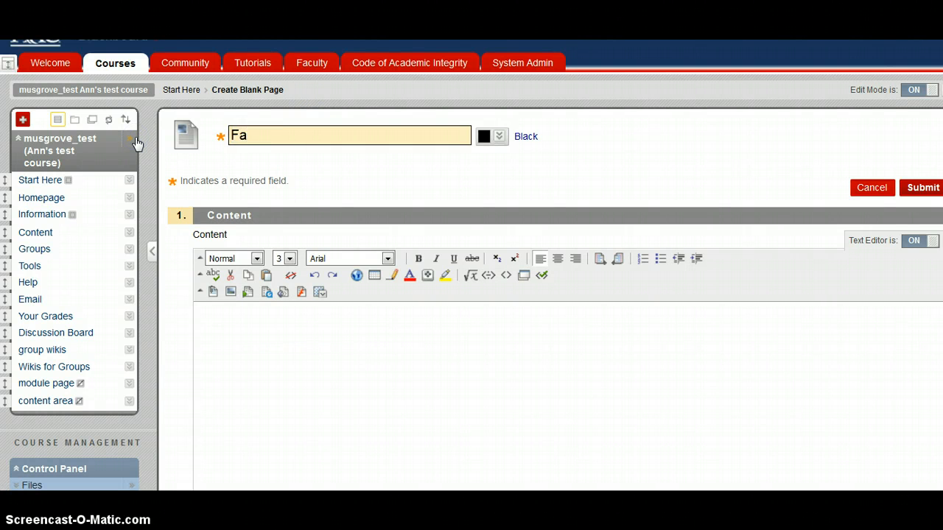
type("culty Introduction")
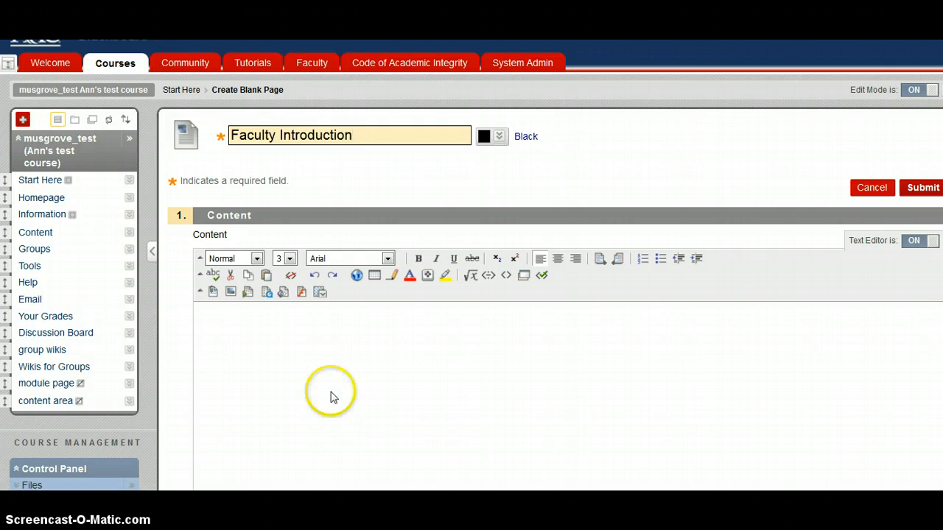
Paste the copied instructor biography into the Faculty Introduction page's content and submit the page.
left_click(288, 369)
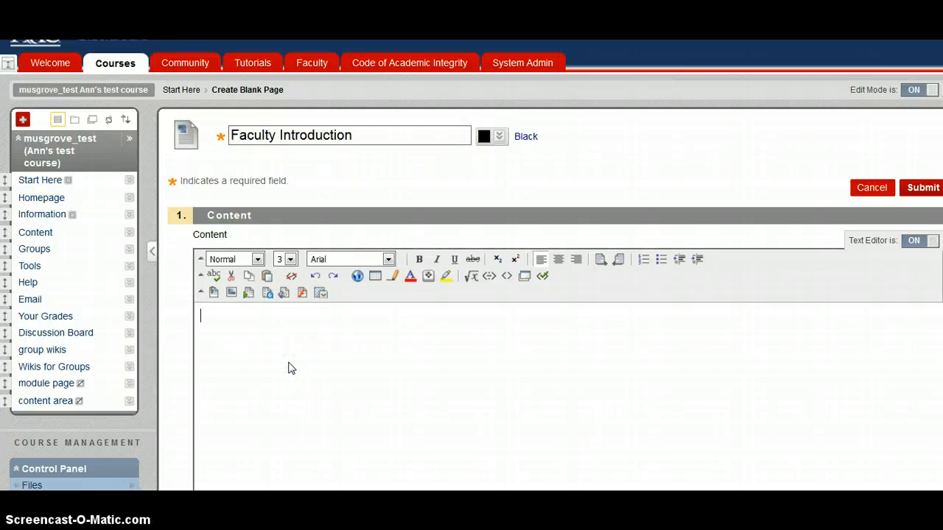
key("ctrl+v")
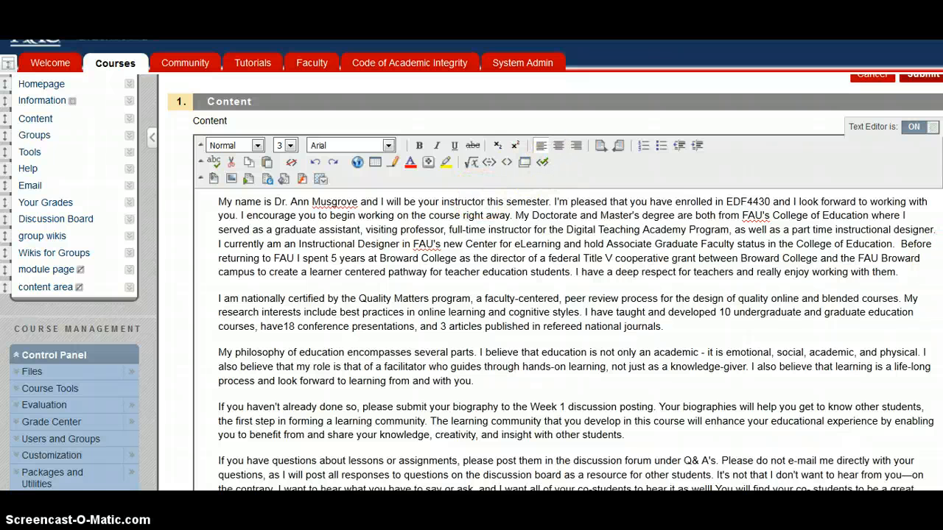
scroll(551, 282, "up", 2)
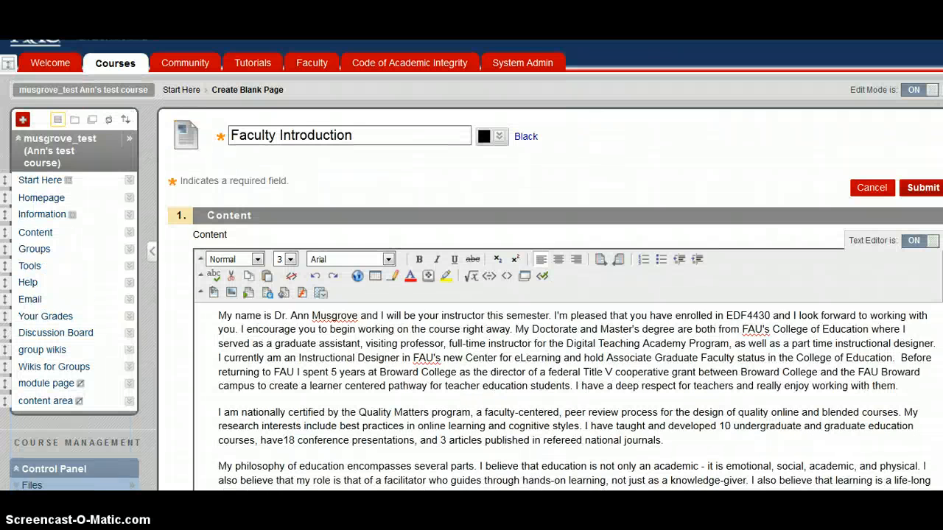
left_click(925, 188)
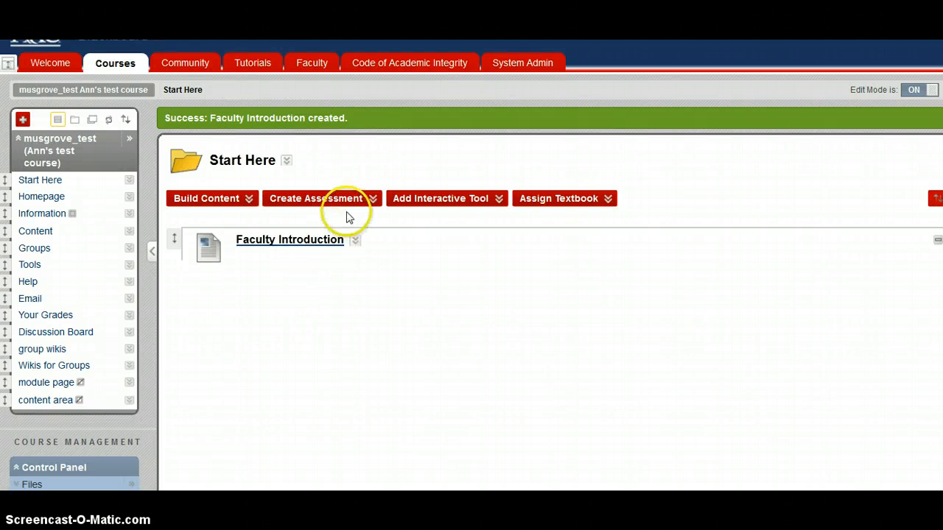
Start a discussion board link in Start Here that points to the existing Introductions forum, and continue to the link details.
mouse_move(433, 205)
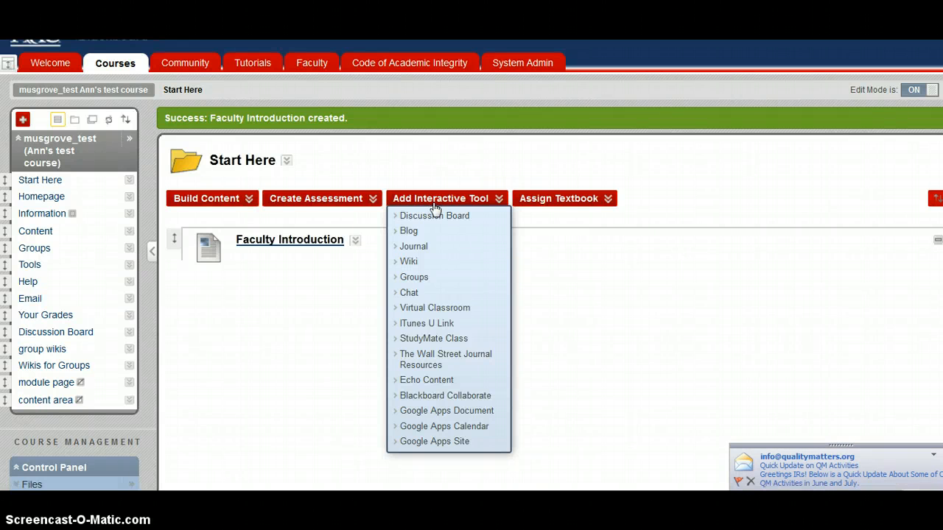
left_click(439, 218)
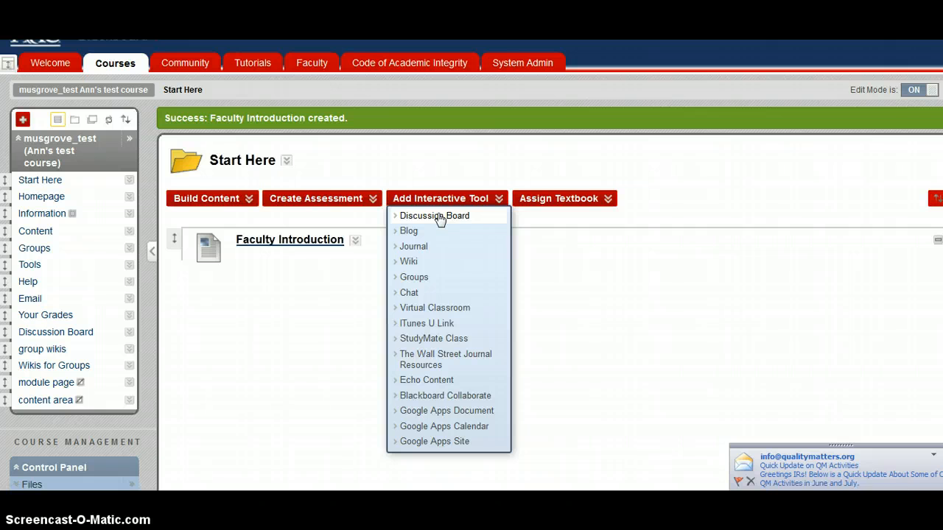
left_click(439, 218)
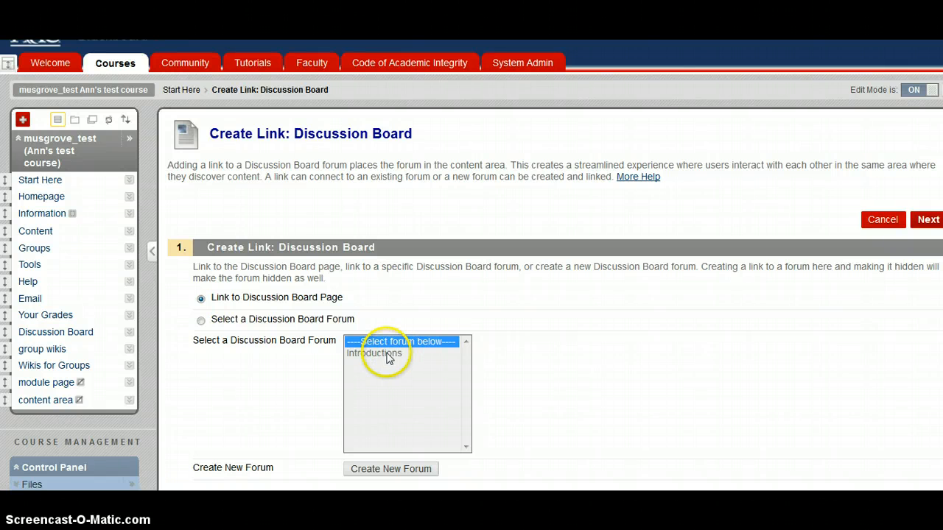
left_click(372, 361)
left_click(231, 324)
left_click(379, 358)
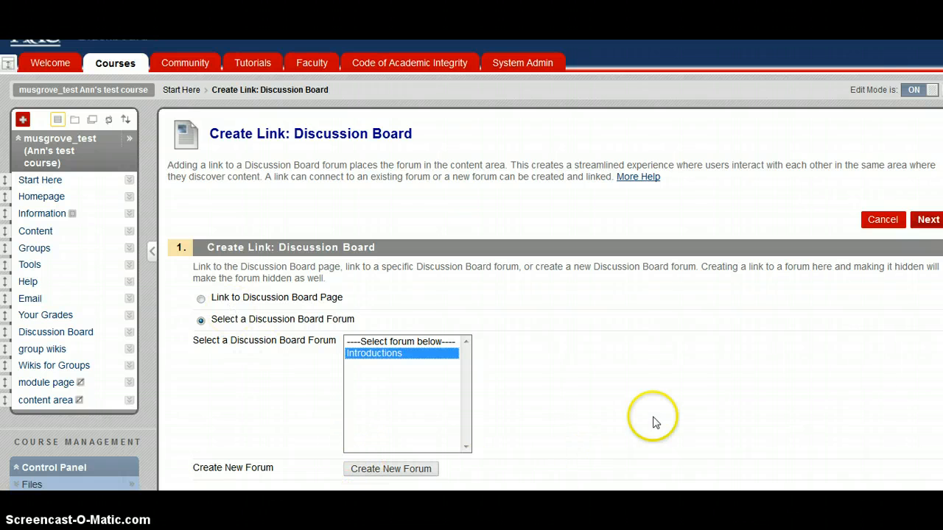
left_click(928, 221)
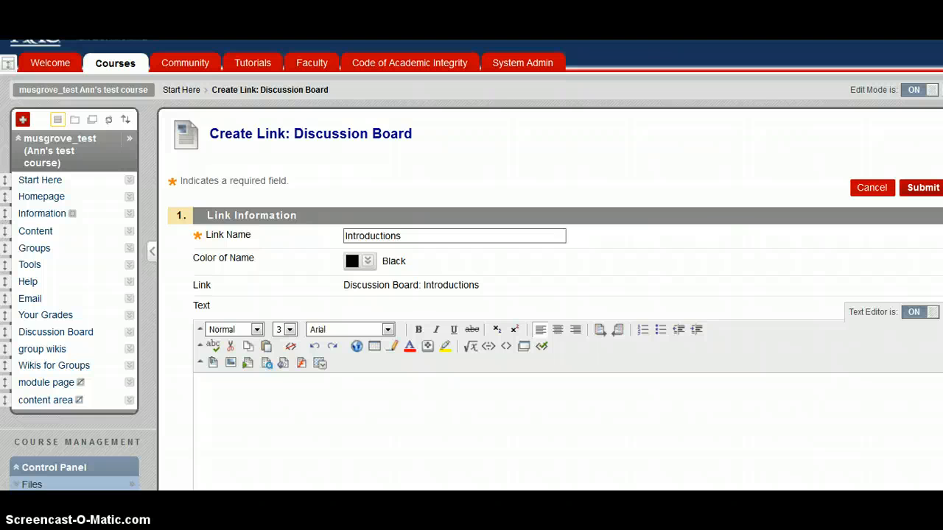
Enter the bullets "A short biography - family, hobby, pets, work", "What you hope to learn in this class", "Why you are taking the class"; submit.
left_click(473, 420)
type("A short biography - family, hobby, pets, work What you hope to learn in this class Why you are taking the class")
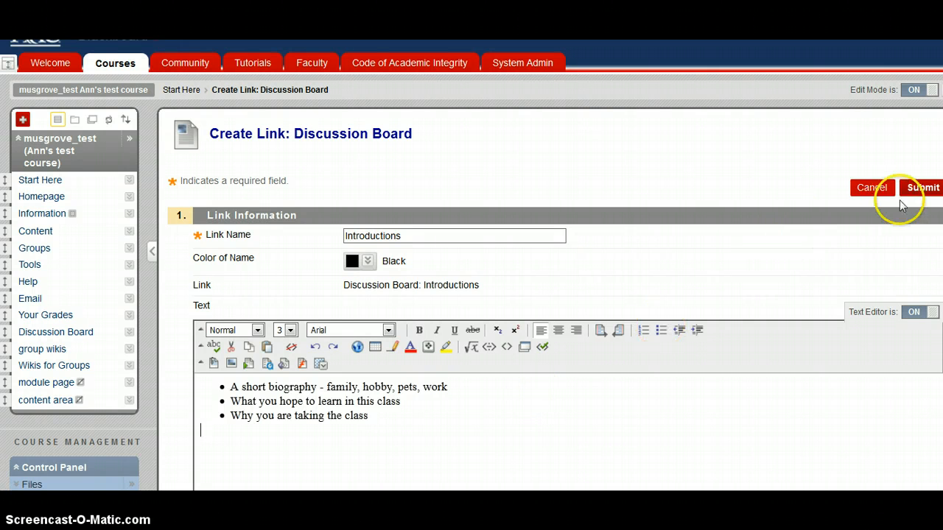
left_click(925, 190)
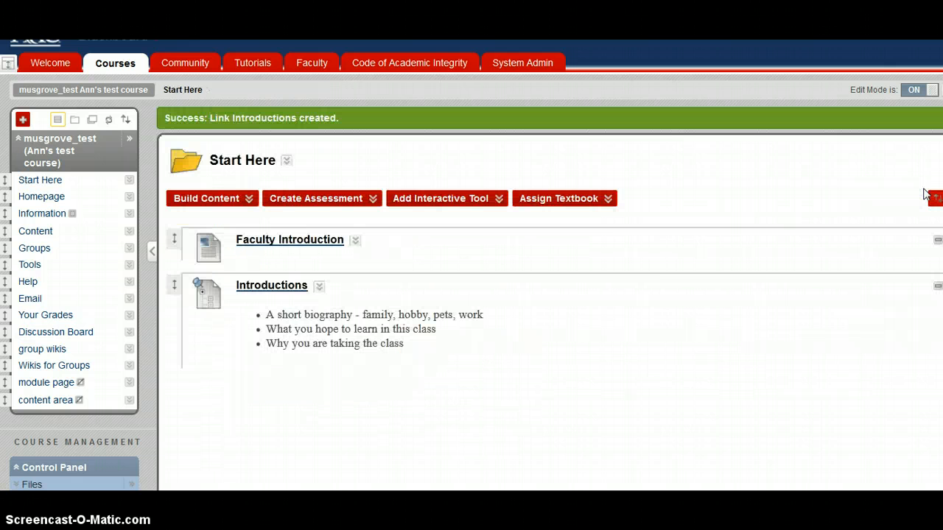
left_click(217, 197)
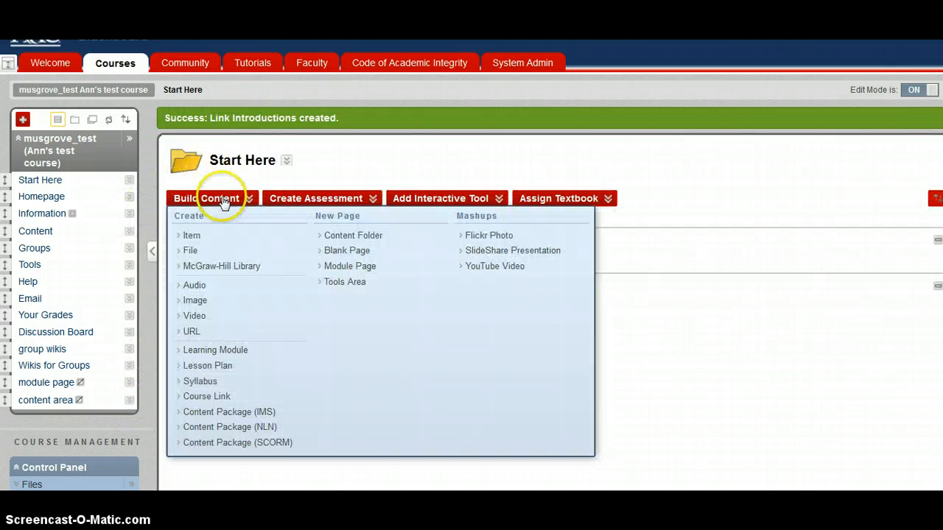
left_click(223, 335)
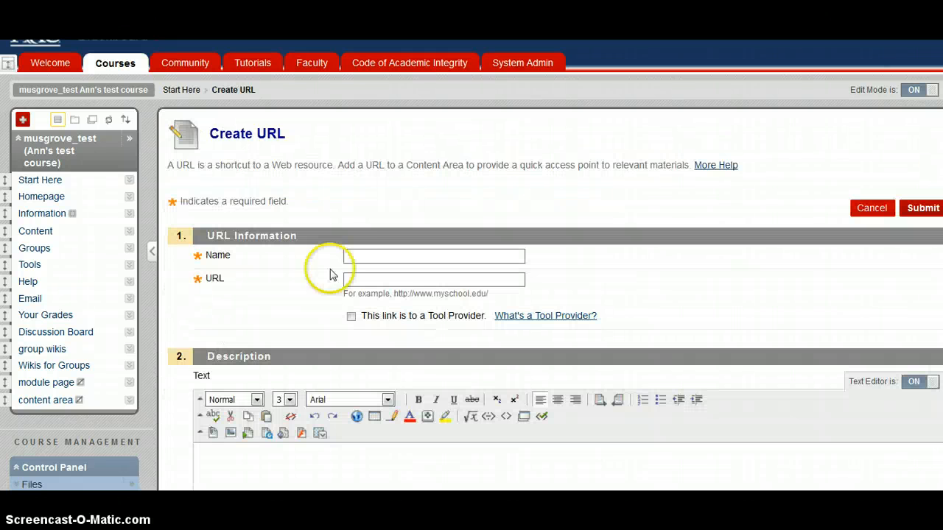
left_click(397, 256)
type("N")
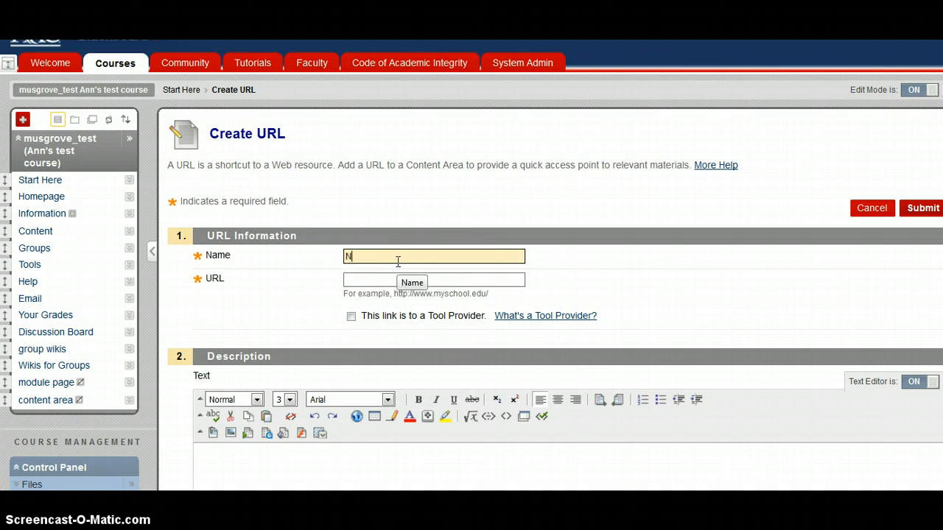
type("ettiquette")
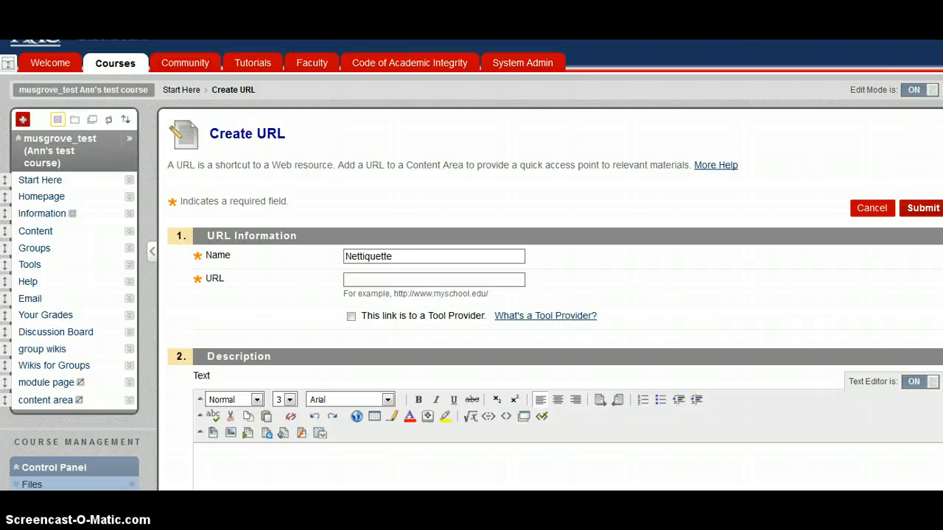
left_click(387, 288)
left_click(392, 278)
type("http://networketiquette.net/")
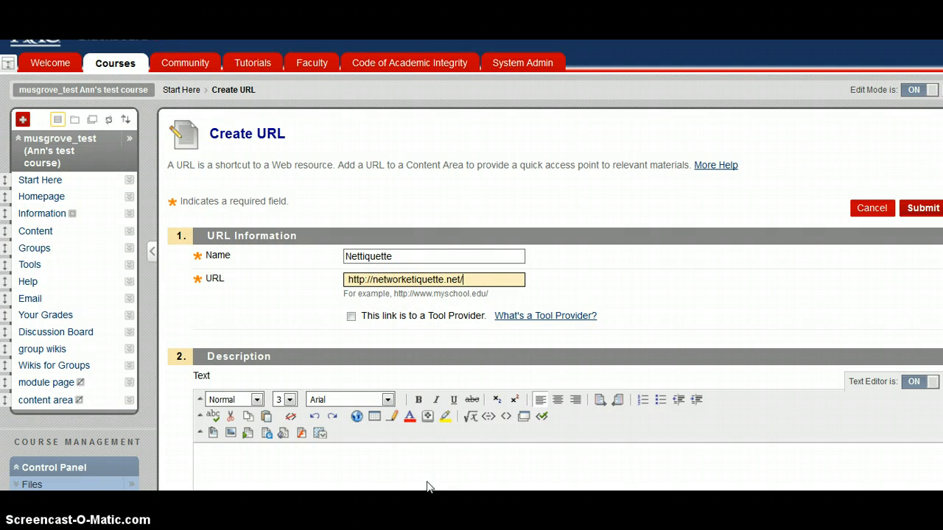
left_click(924, 209)
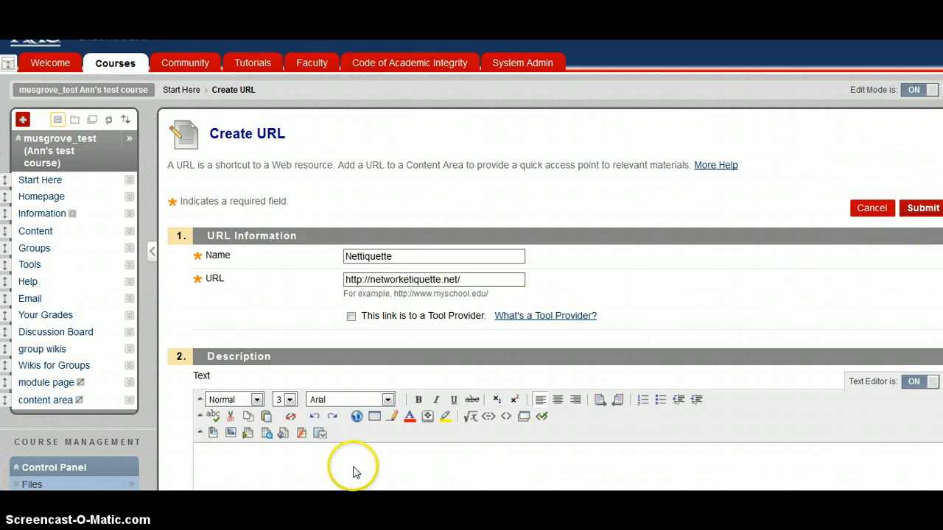
left_click(241, 200)
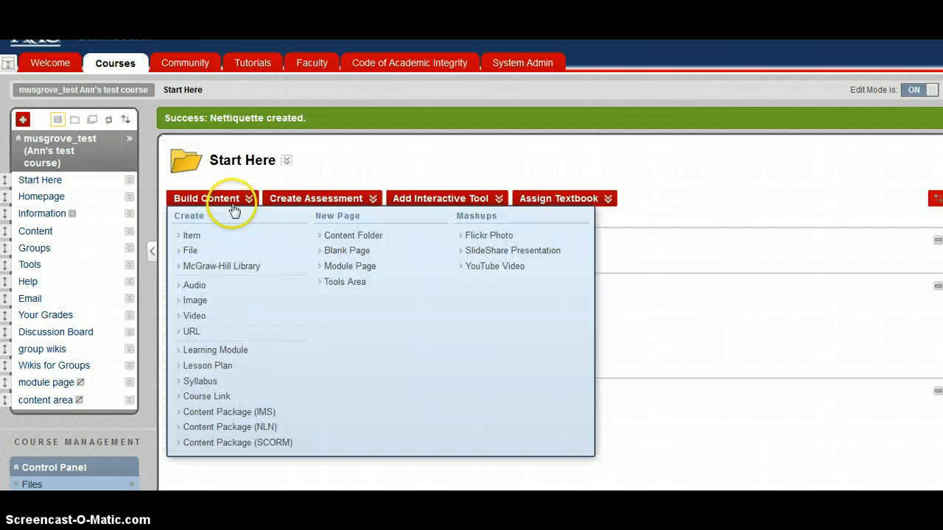
left_click(234, 333)
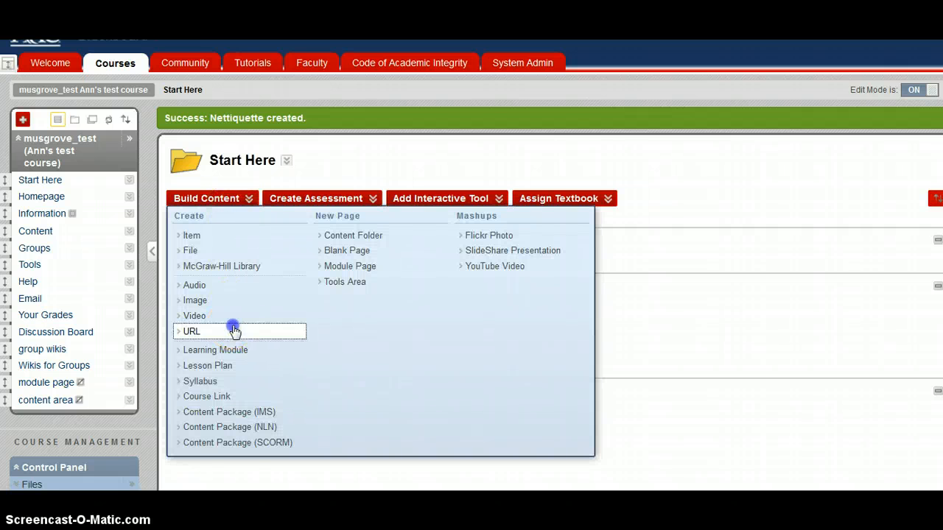
left_click(352, 256)
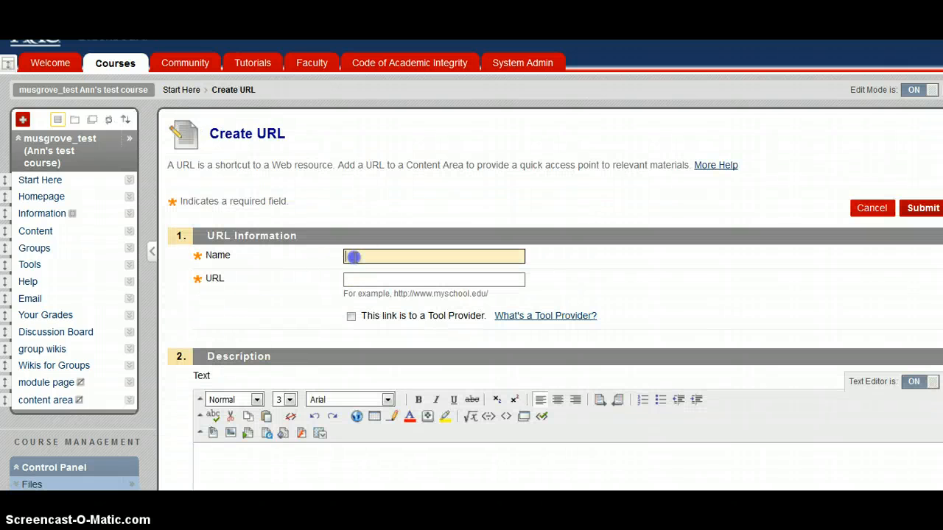
type("Blackboar")
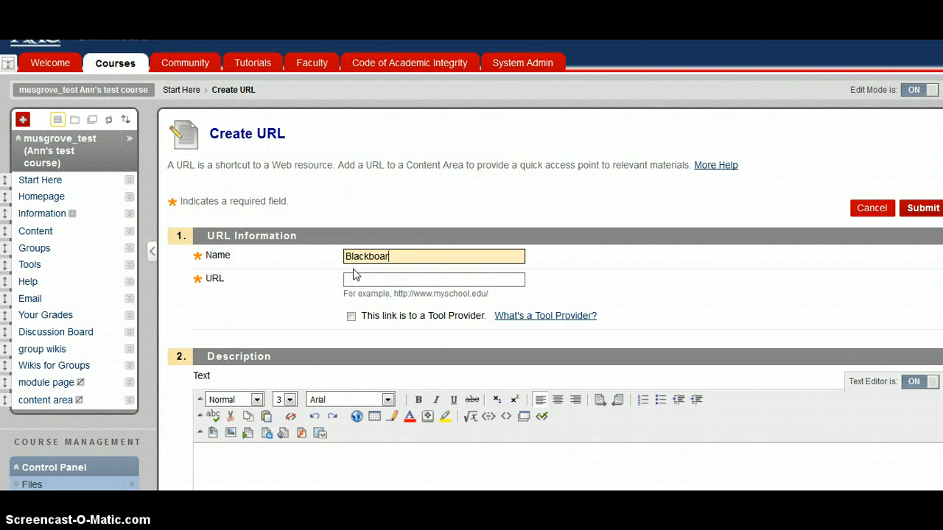
type("d Student Tutorials")
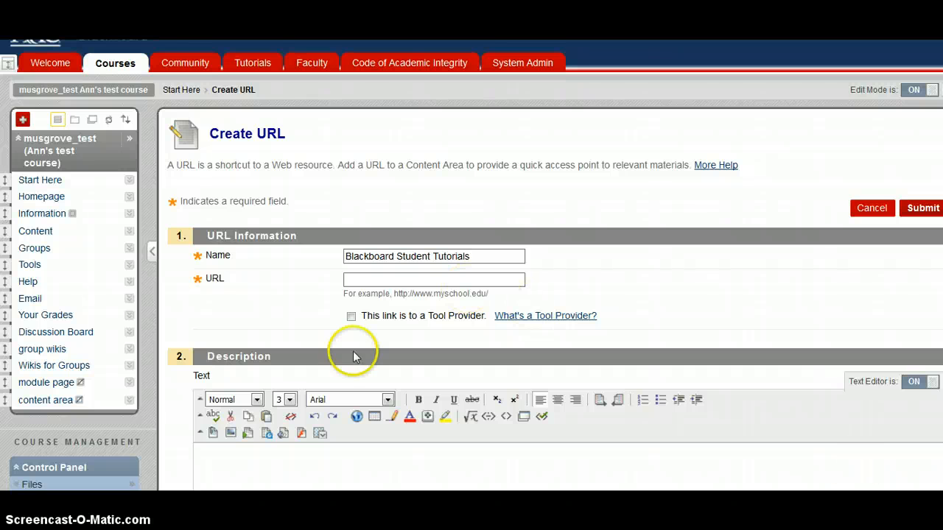
left_click(380, 279)
type("http://www.fau.edu/oit/blackboard/bb9_student.php")
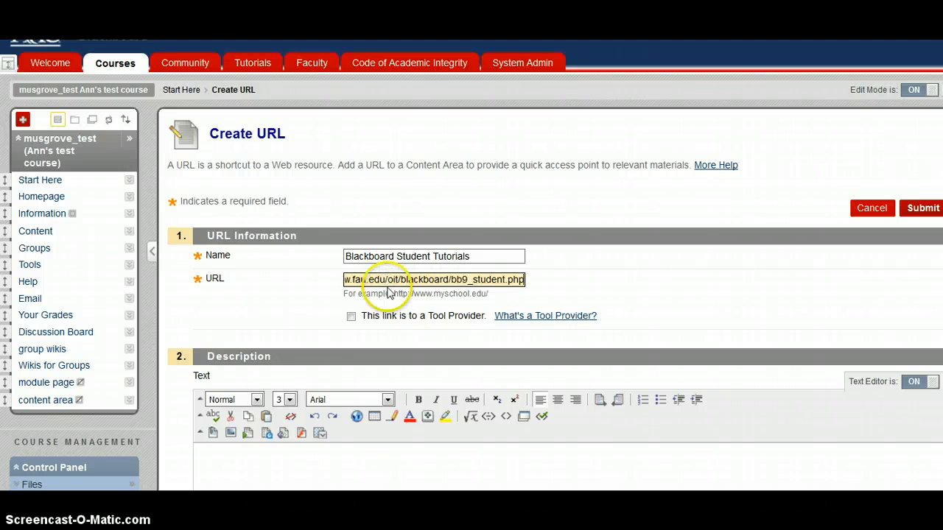
left_click(924, 210)
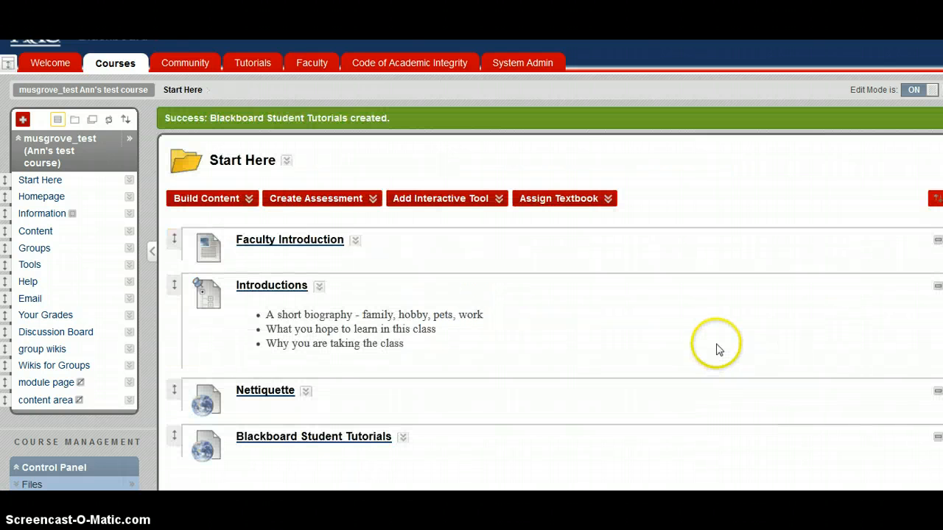
Deploy the existing Orientation Quiz test in the Start Here content area and submit its test options as they are.
scroll(716, 354, "down", 2)
scroll(715, 357, "up", 1)
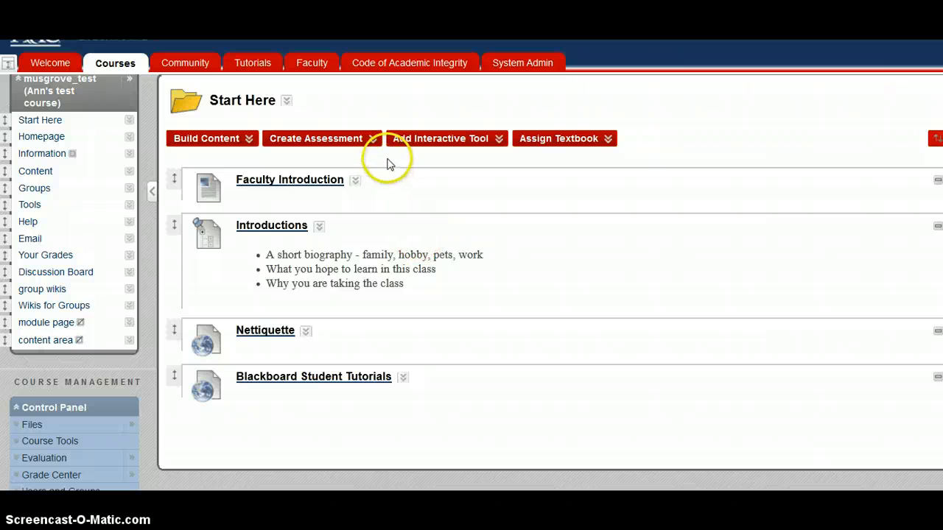
left_click(357, 139)
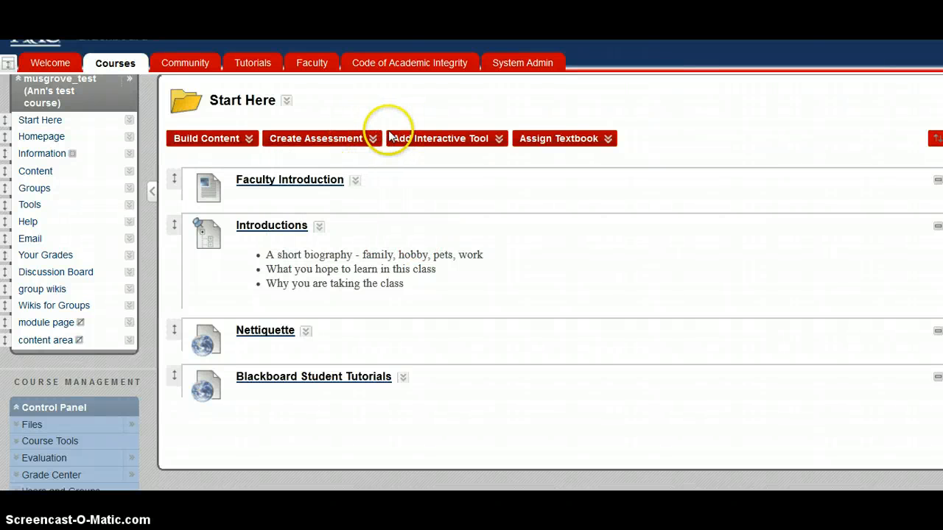
left_click(368, 137)
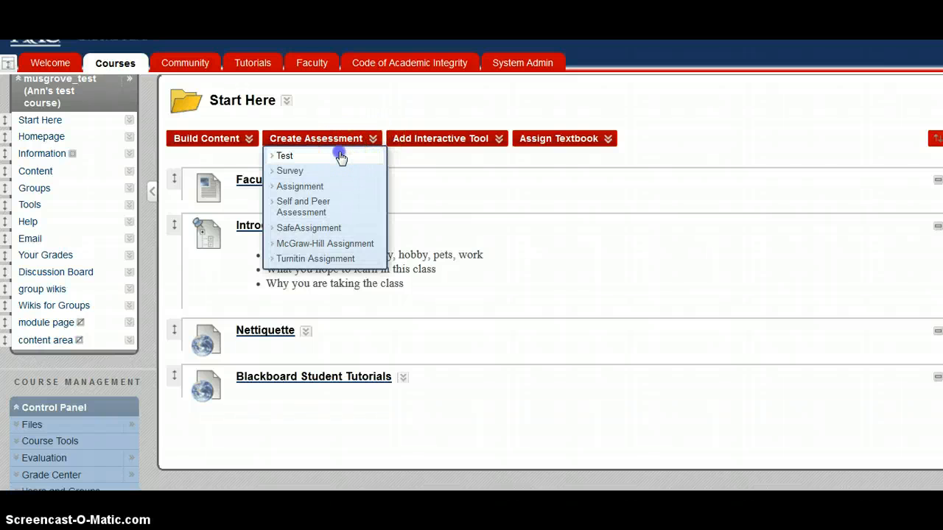
left_click(341, 156)
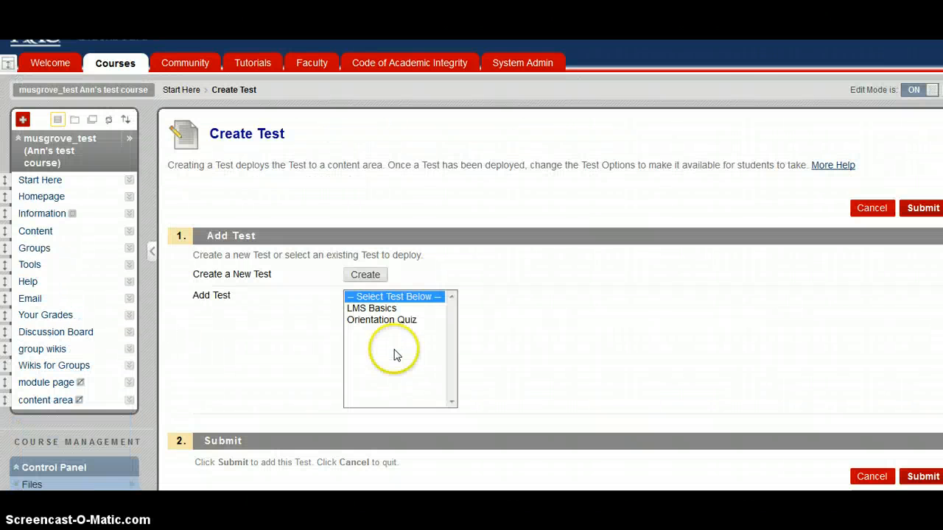
left_click(402, 323)
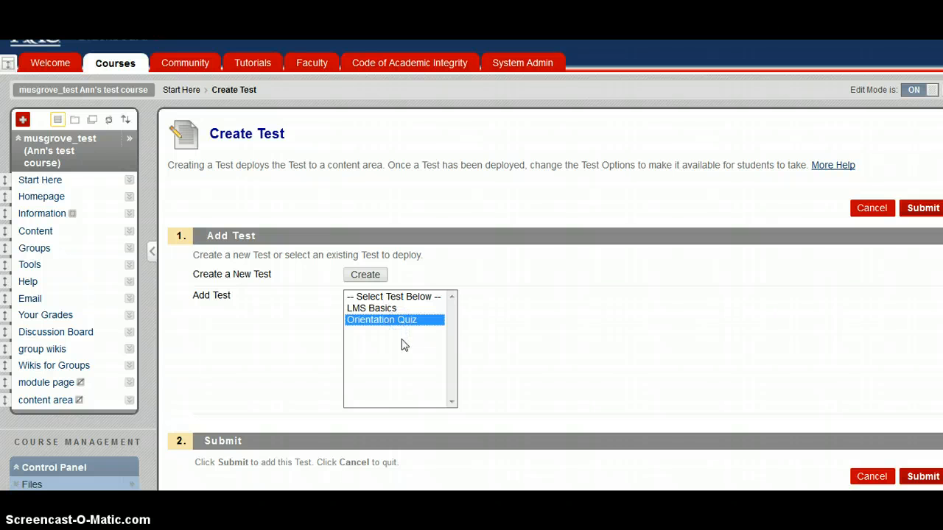
left_click(917, 479)
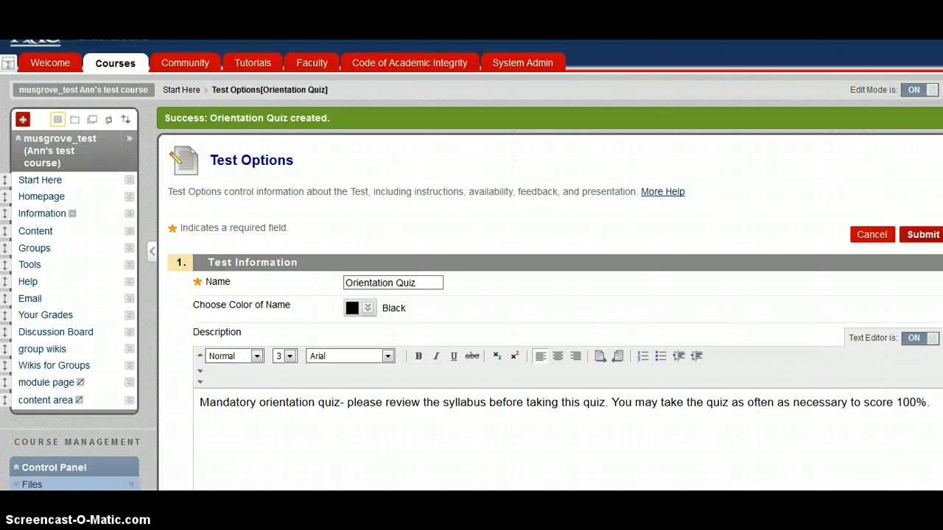
left_click(921, 234)
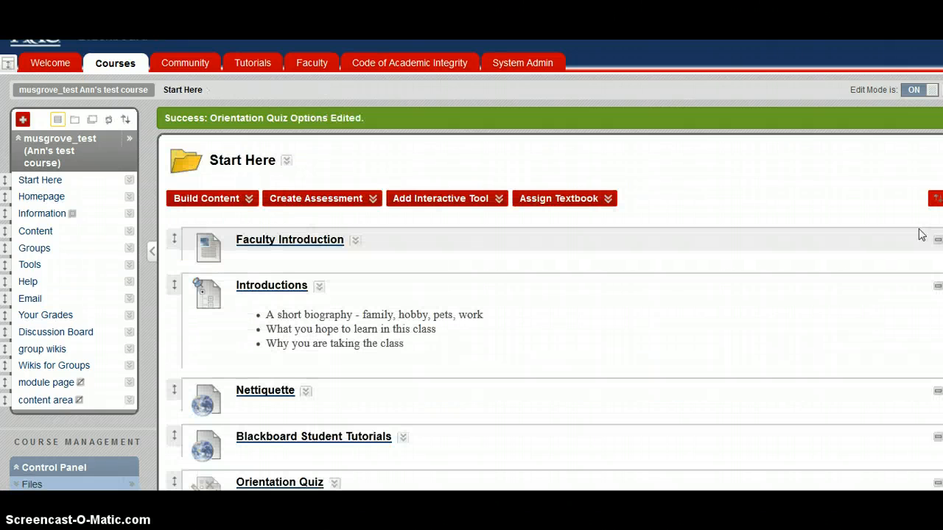
scroll(805, 308, "down", 3)
scroll(805, 305, "up", 3)
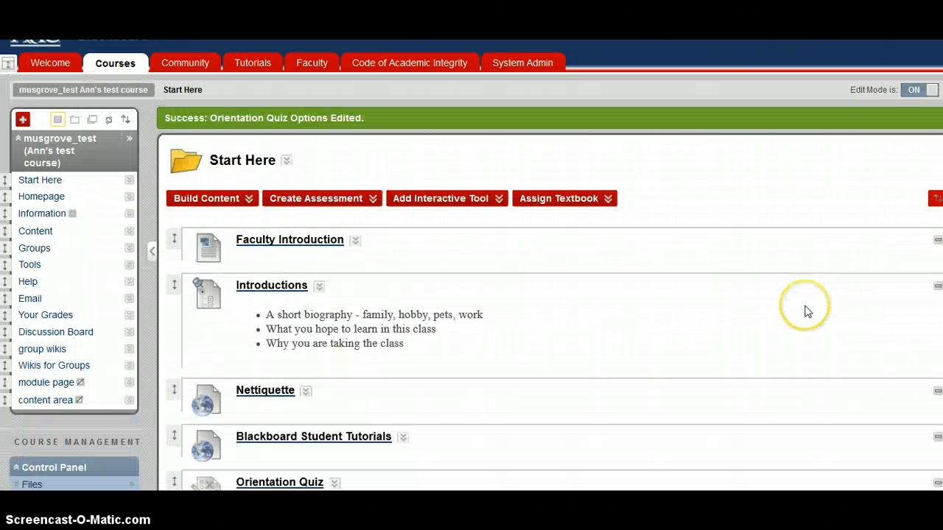